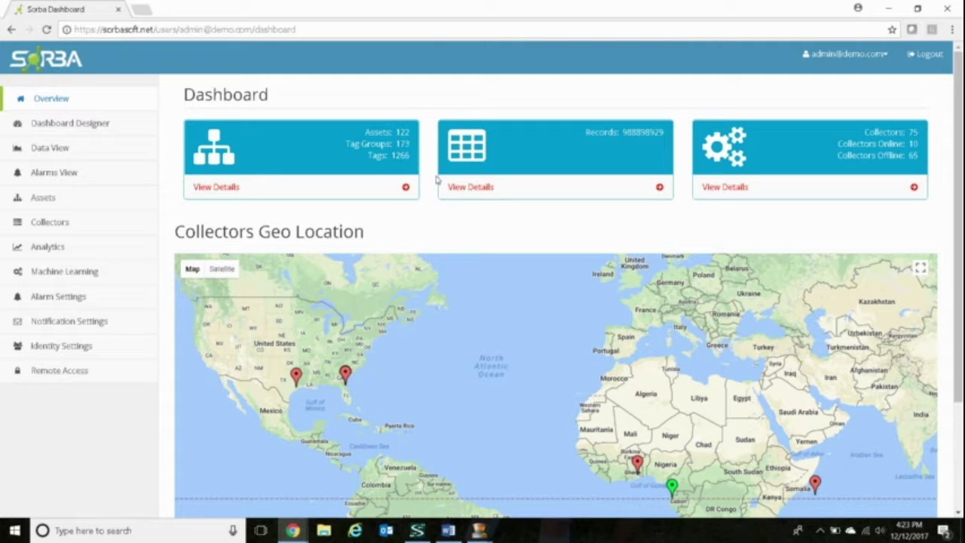
Show your User remote-access settings, with IP Not Connected and the Windows client download
{"action": "left_click", "coordinate": [70, 379]}
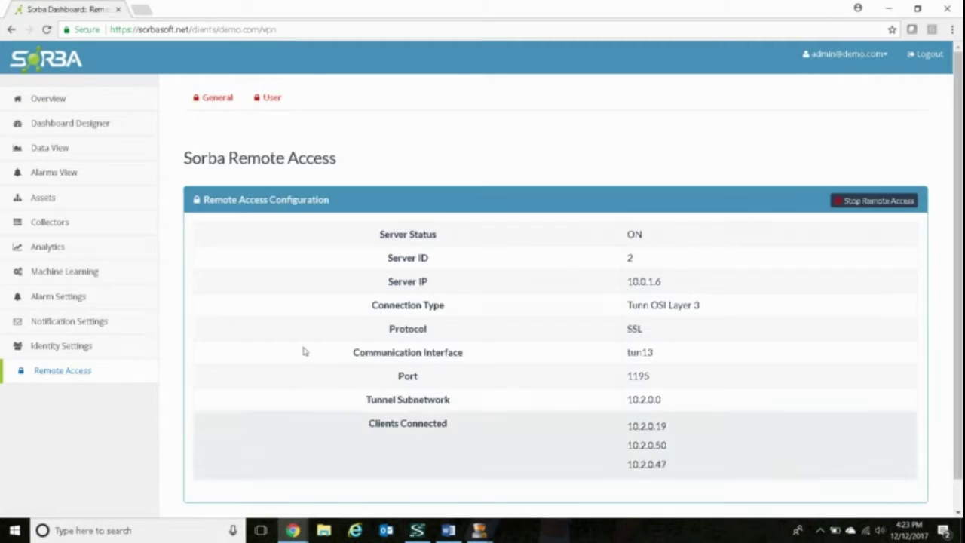
{"action": "left_click", "coordinate": [268, 101]}
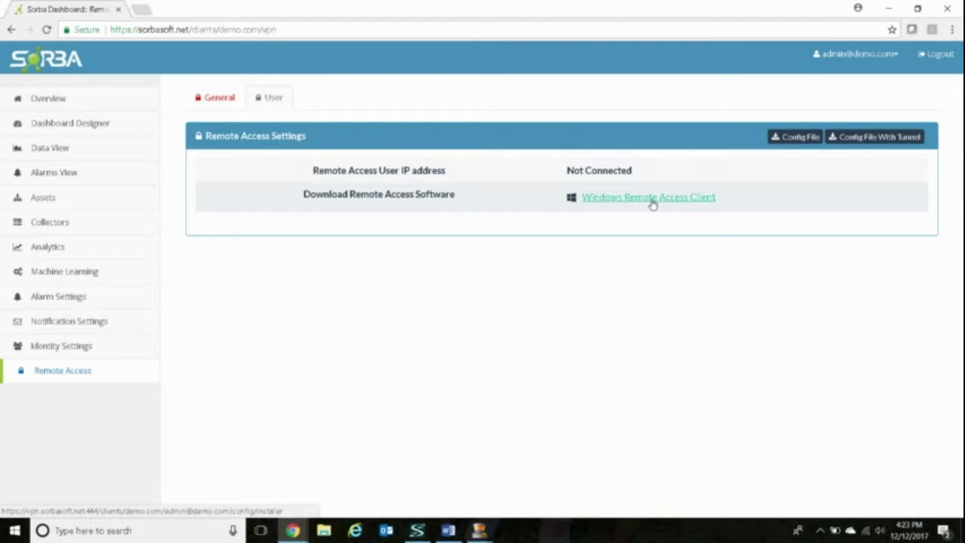
Download the Windows remote access client and the clientVpn-2-3.ovpn config file
{"action": "left_click", "coordinate": [653, 197]}
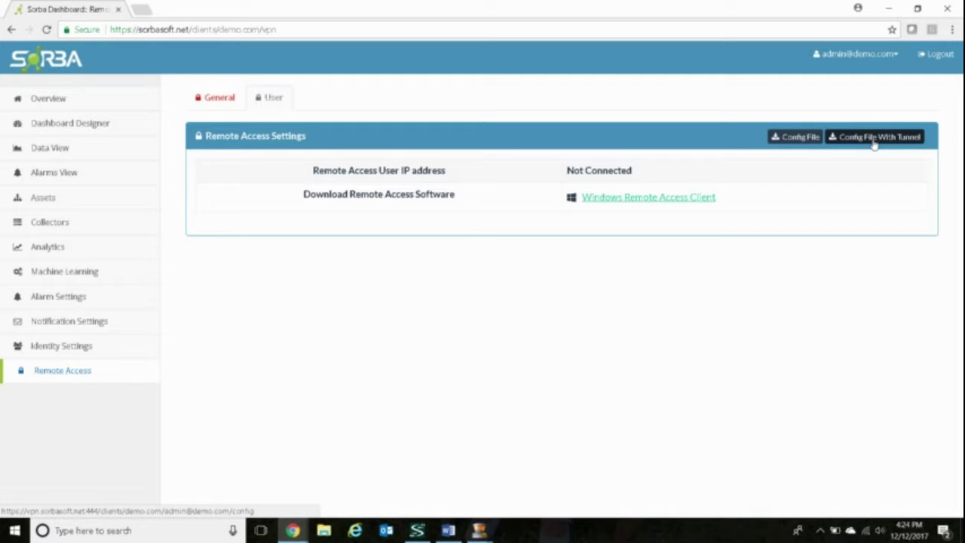
{"action": "left_click", "coordinate": [798, 142]}
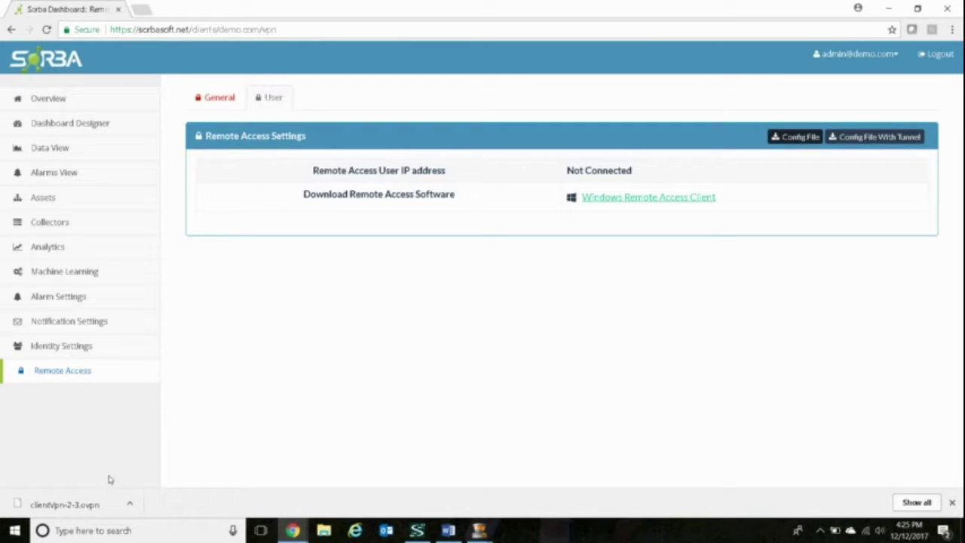
{"action": "left_click", "coordinate": [14, 530]}
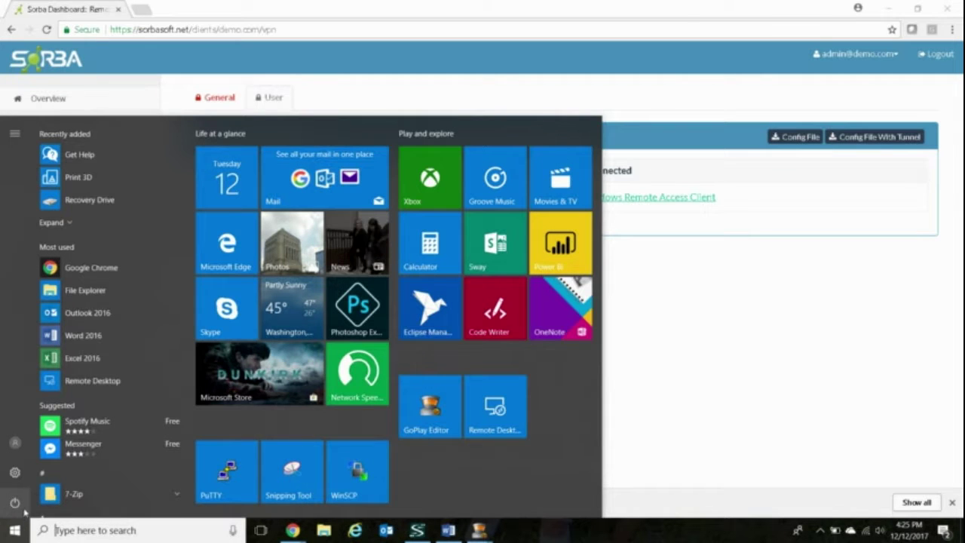
Search the Start menu for 'sorba' to find the Sorba Remote Access client
{"action": "type", "text": "s"}
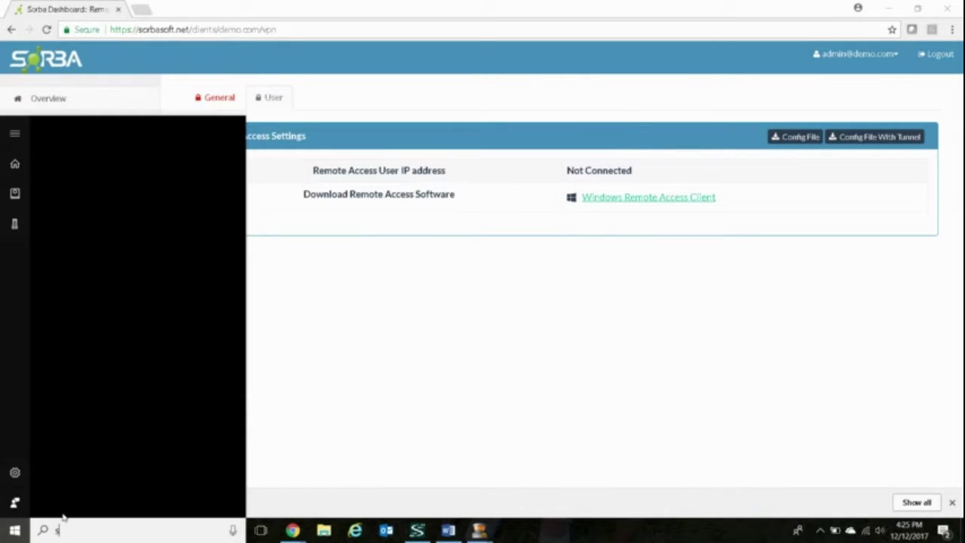
{"action": "type", "text": "orba"}
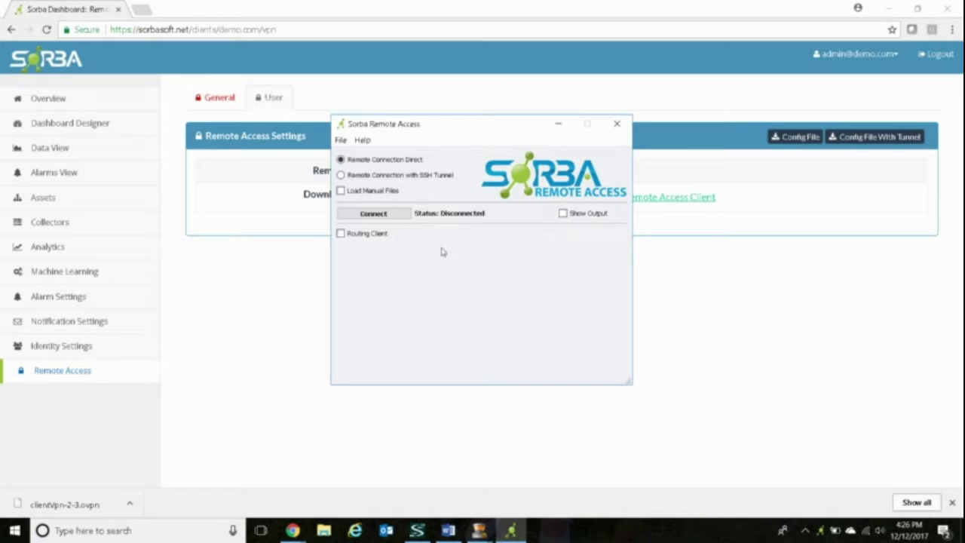
Load clientVpn-2-3.ovpn from Downloads as a manual VPN file and connect, getting IP 10.2.0.2
{"action": "left_click", "coordinate": [340, 192]}
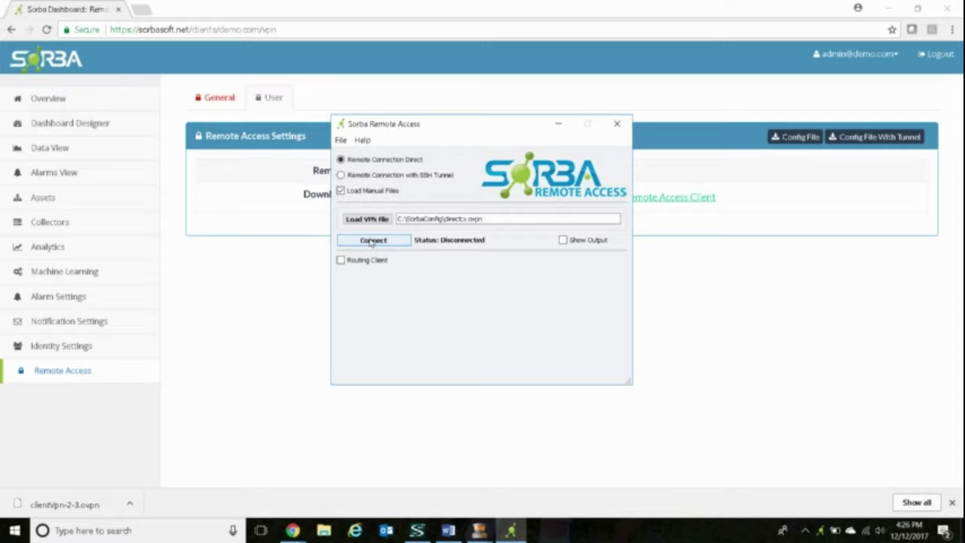
{"action": "left_click", "coordinate": [367, 219]}
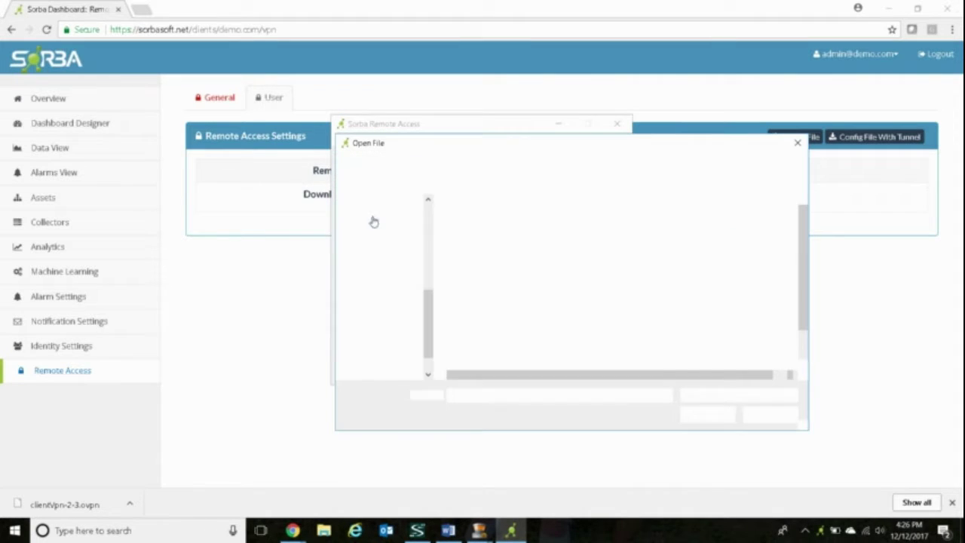
{"action": "left_click", "coordinate": [376, 299]}
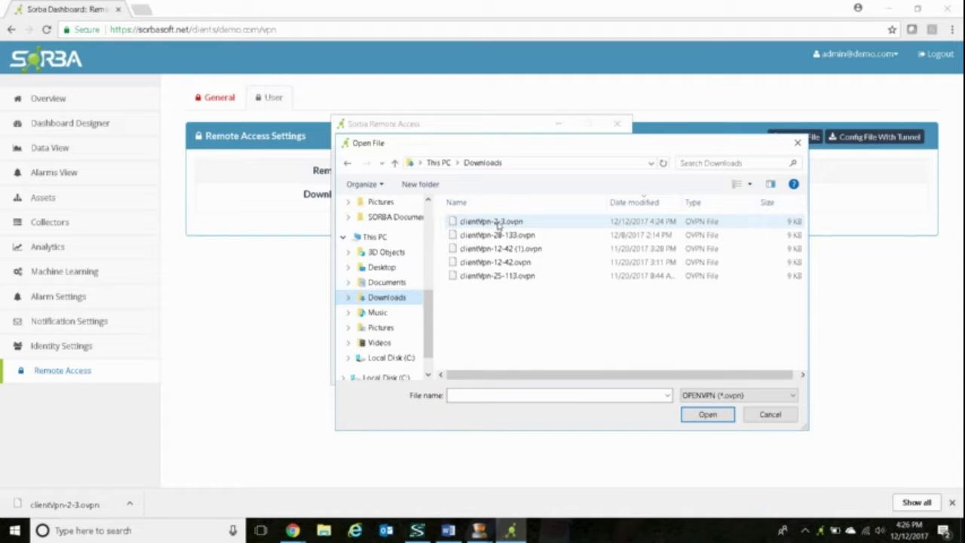
{"action": "double_click", "coordinate": [497, 221]}
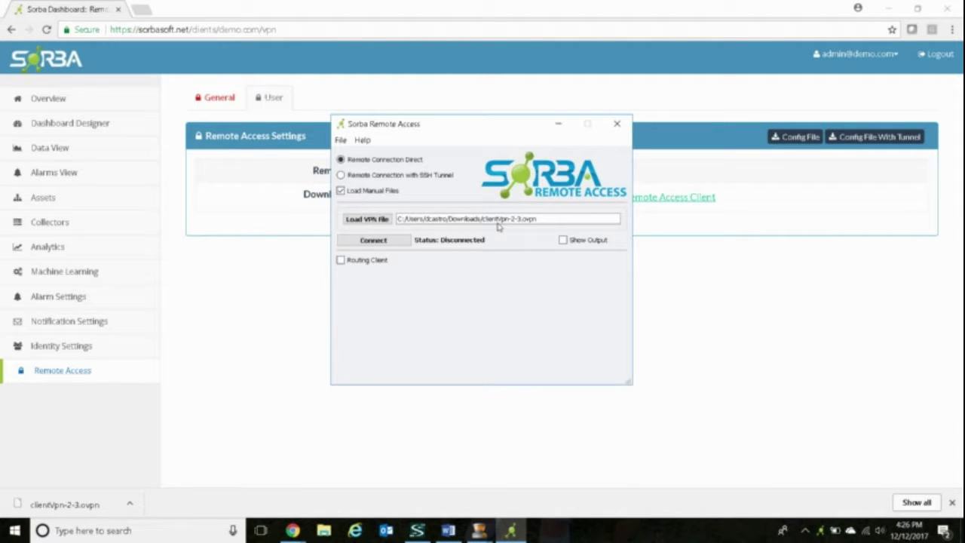
{"action": "left_click", "coordinate": [408, 242]}
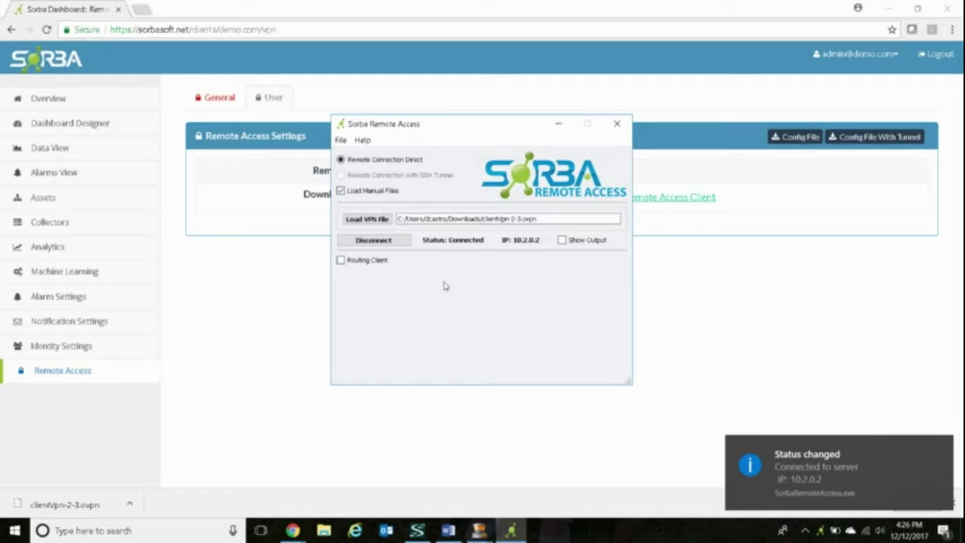
Back in the dashboard, list more collectors per page and open QOTOM_TEST's details
{"action": "left_click", "coordinate": [500, 15]}
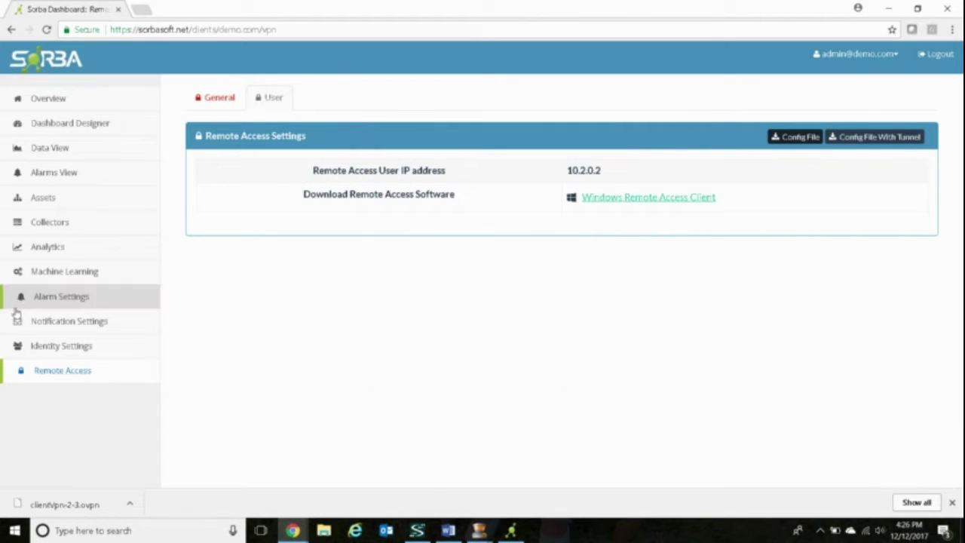
{"action": "left_click", "coordinate": [49, 223]}
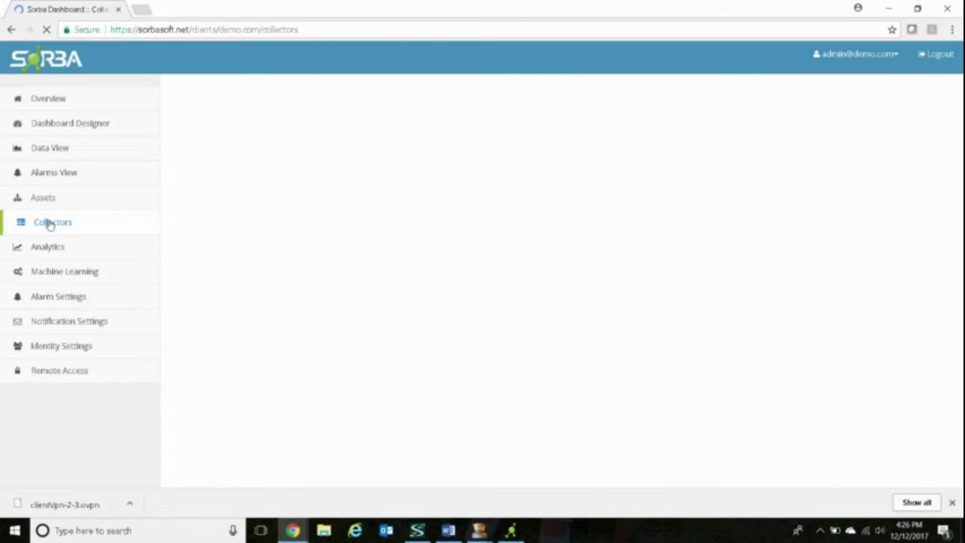
{"action": "left_click", "coordinate": [212, 169]}
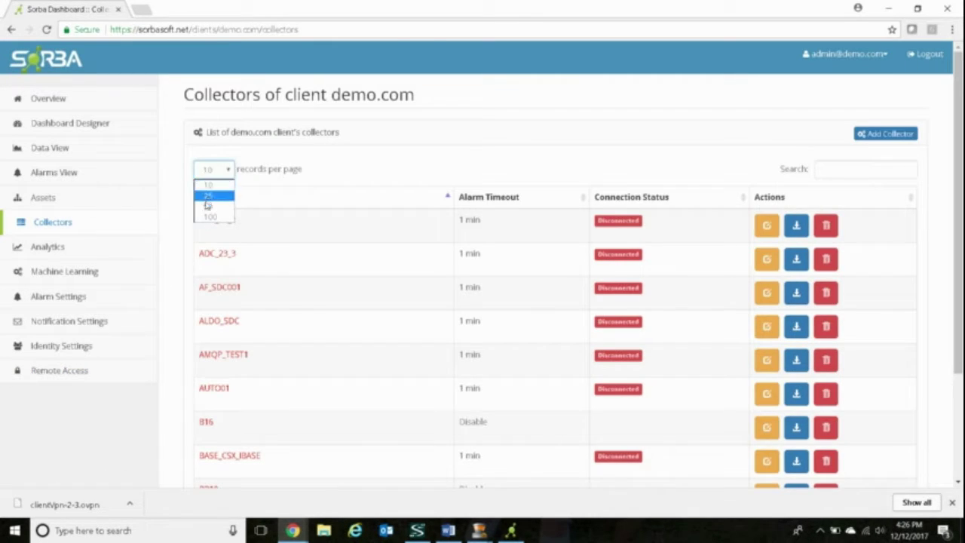
{"action": "left_click", "coordinate": [208, 205]}
{"action": "scroll", "coordinate": [300, 203], "scroll_direction": "down", "scroll_amount": 3}
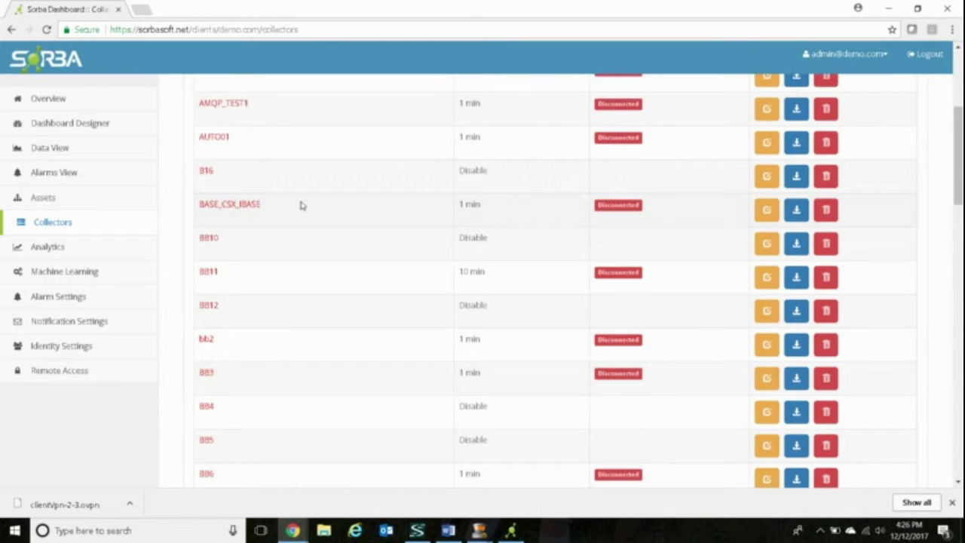
{"action": "scroll", "coordinate": [300, 204], "scroll_direction": "down", "scroll_amount": 15}
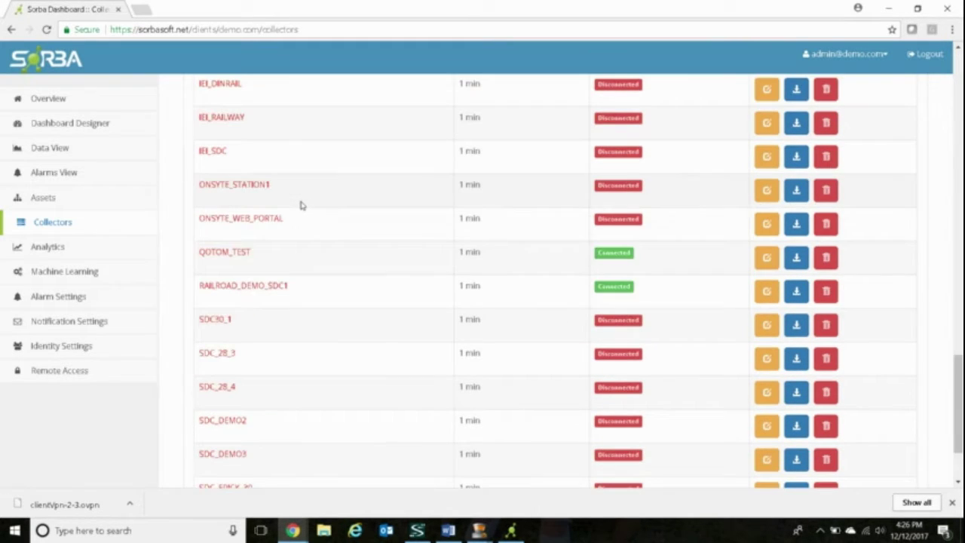
{"action": "left_click", "coordinate": [229, 254]}
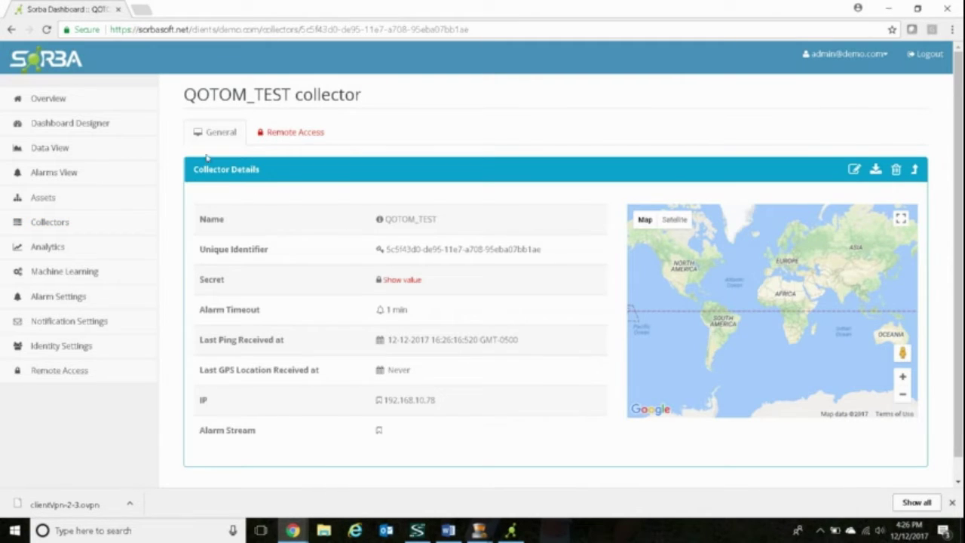
Show QOTOM_TEST's Remote Access settings and select its collector IP 10.2.0.50 to copy
{"action": "left_click", "coordinate": [272, 135]}
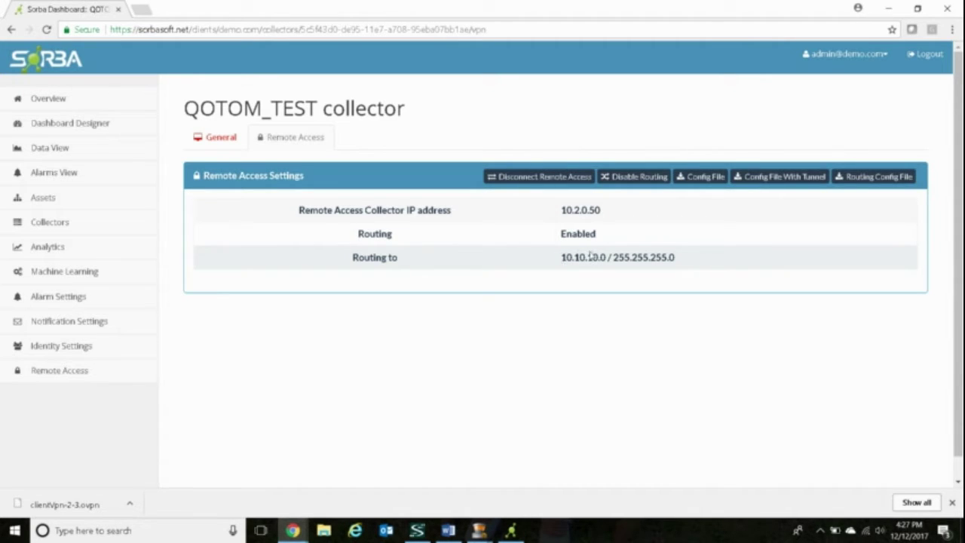
{"action": "left_click_drag", "start_coordinate": [563, 210], "coordinate": [606, 209]}
{"action": "key", "text": "ctrl+c"}
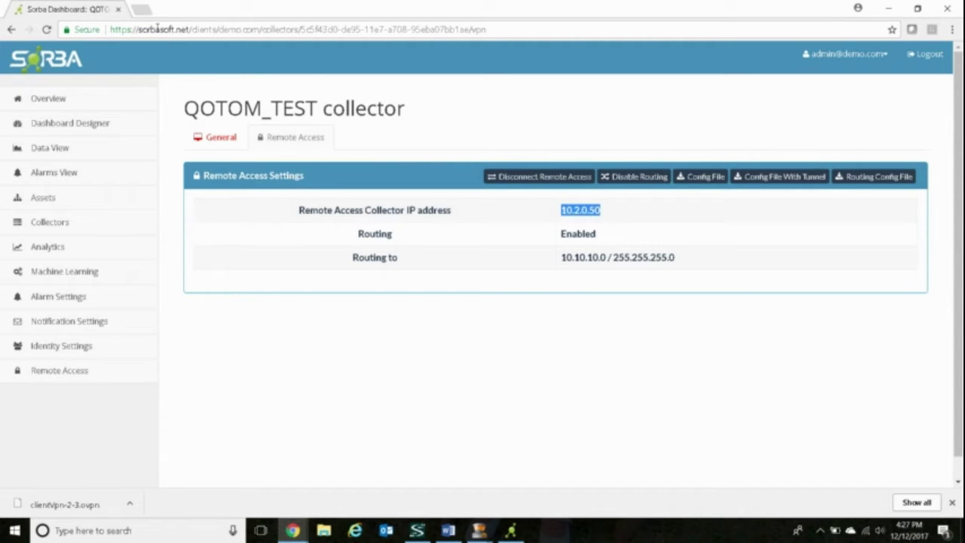
Browse to 10.2.0.50 in a new Chrome tab and proceed past the certificate warning
{"action": "left_click", "coordinate": [143, 9]}
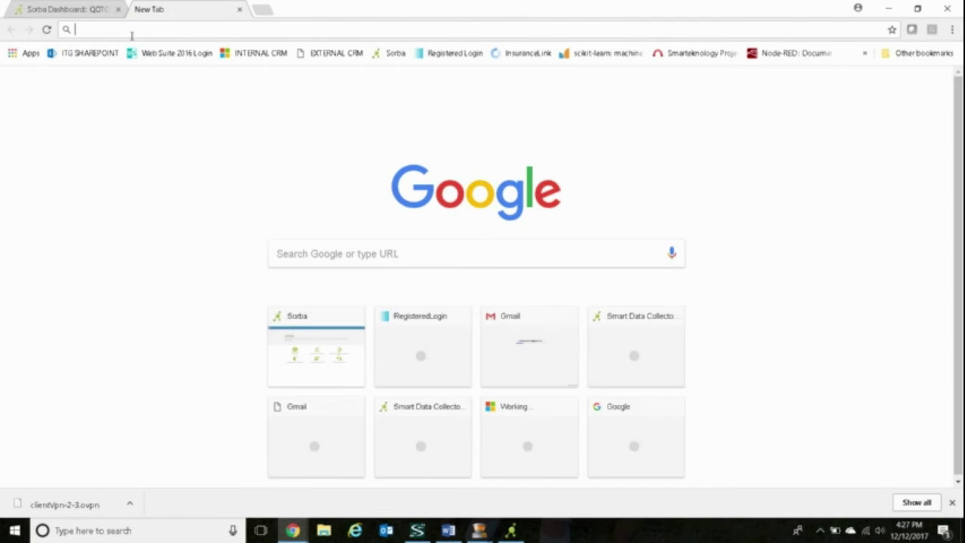
{"action": "key", "text": "ctrl+v"}
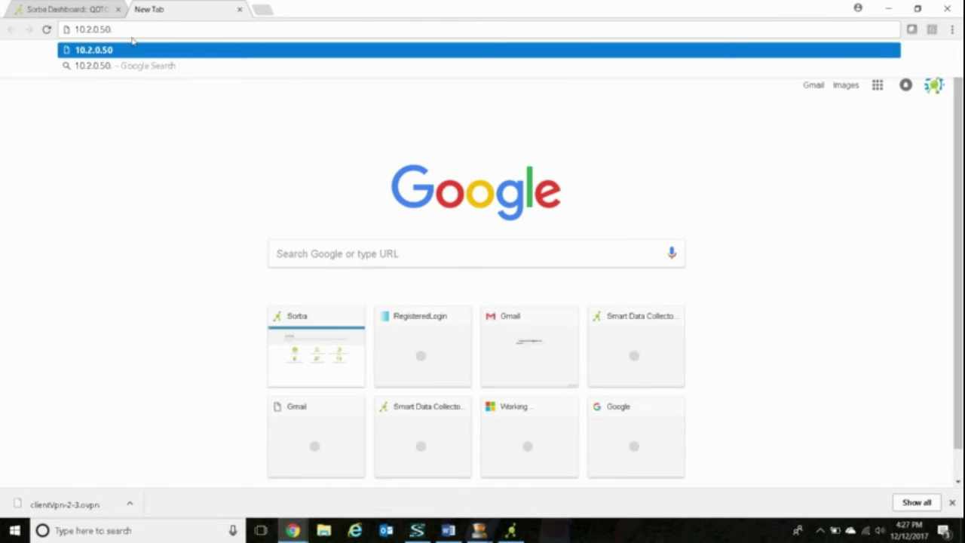
{"action": "key", "text": "Return"}
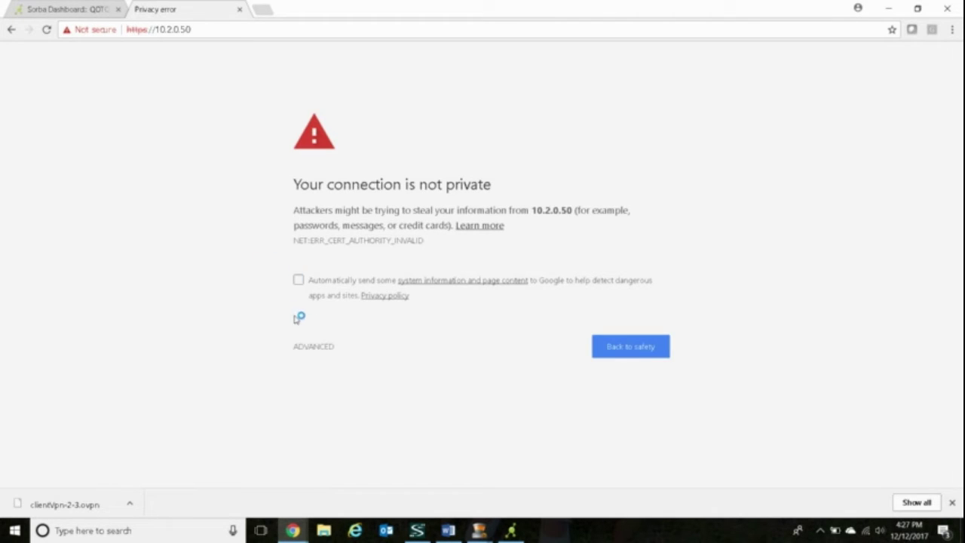
{"action": "left_click", "coordinate": [304, 346]}
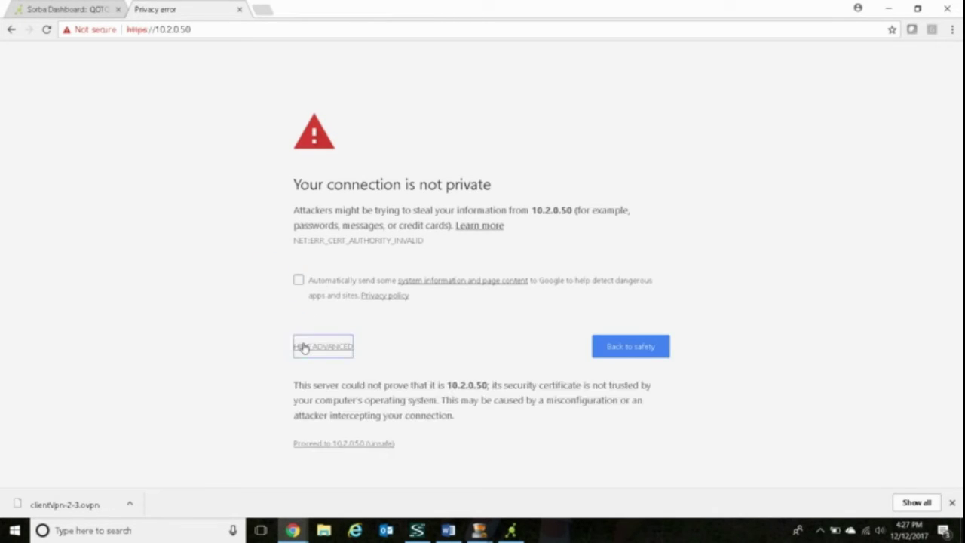
{"action": "left_click", "coordinate": [305, 445]}
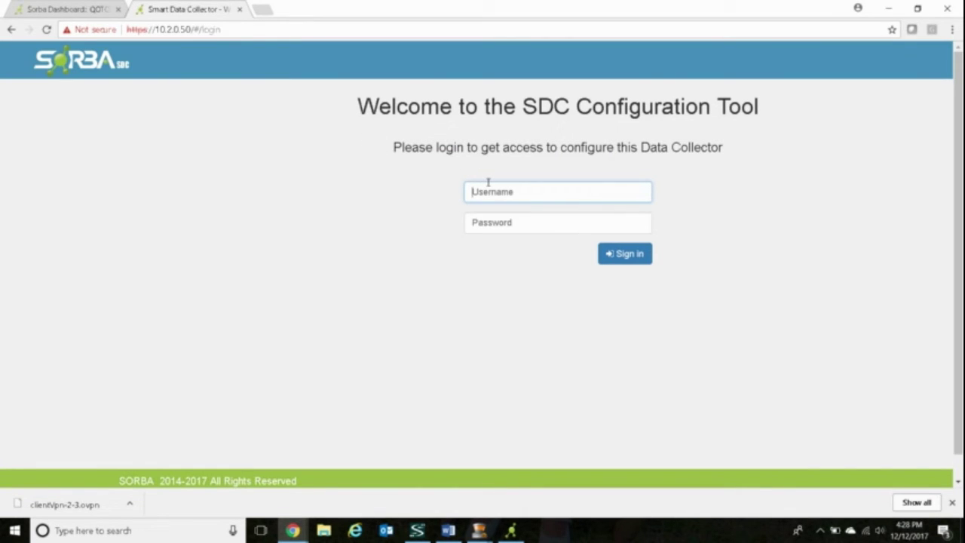
Sign in to the SDC Configuration Tool with username admin and the account password
{"action": "type", "text": "admin"}
{"action": "key", "text": "Tab"}
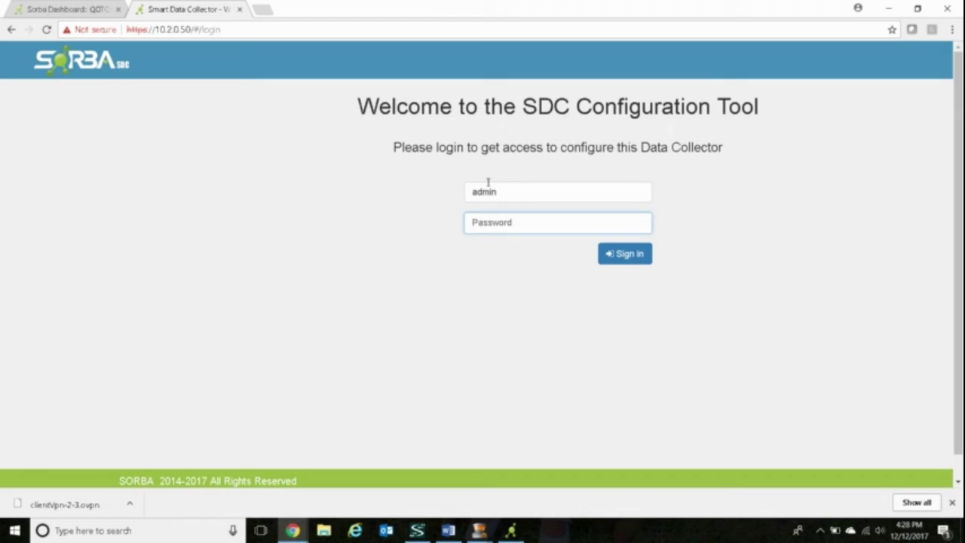
{"action": "type", "text": "********"}
{"action": "key", "text": "Return"}
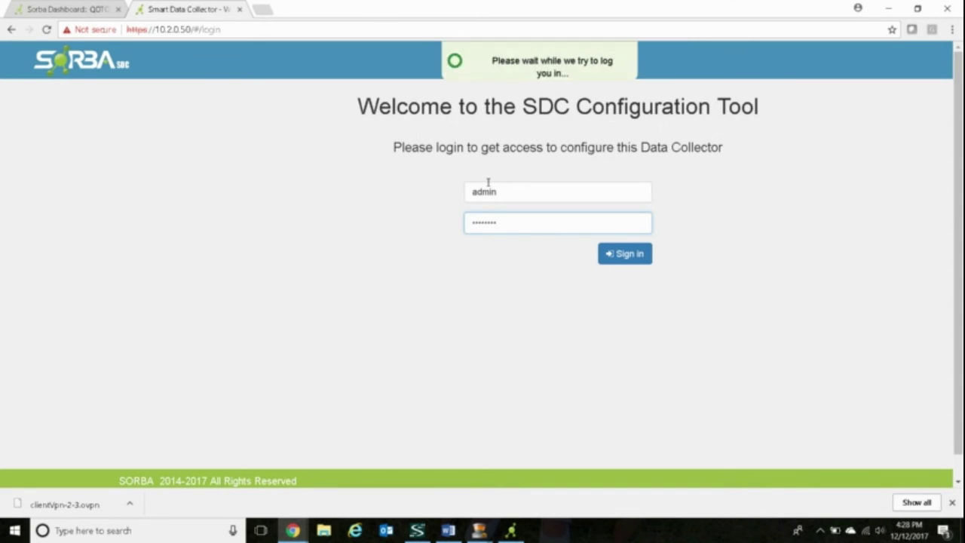